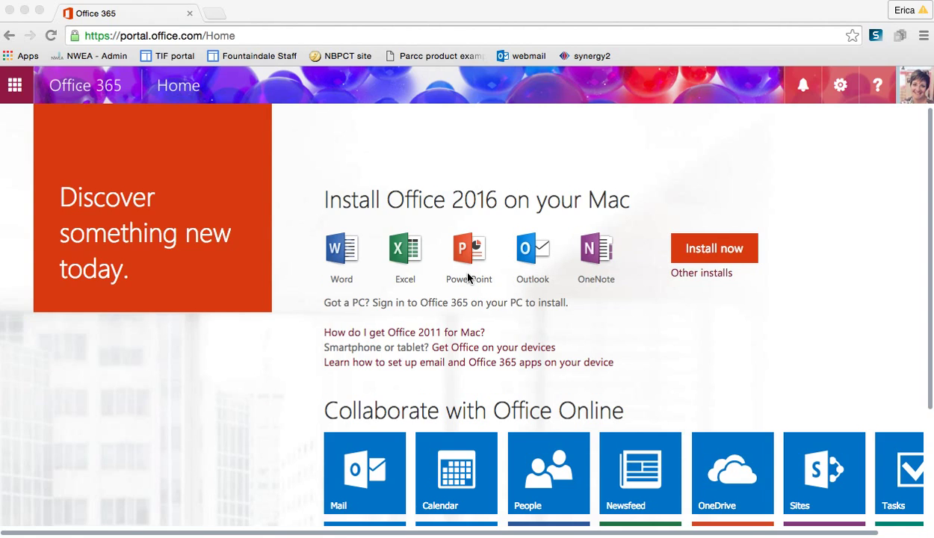
Look over the Office Online apps on the Office 365 home page and open OneDrive.
{"action": "scroll", "coordinate": [468, 278], "scroll_direction": "down", "scroll_amount": 5}
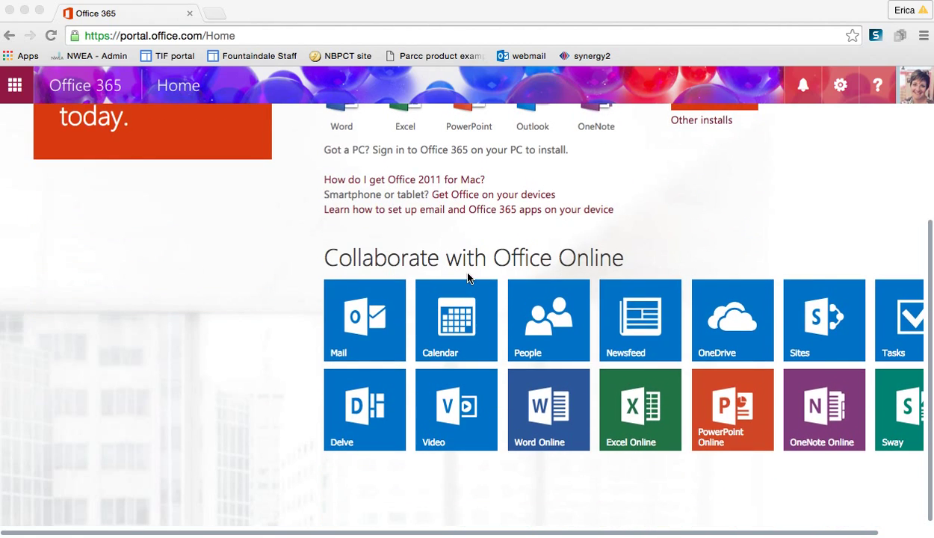
{"action": "scroll", "coordinate": [467, 278], "scroll_direction": "right", "scroll_amount": 2}
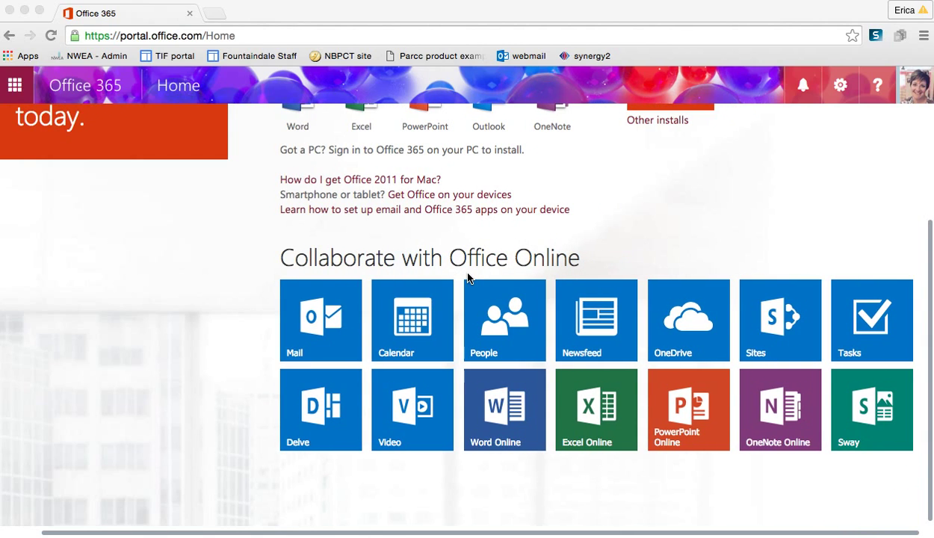
{"action": "scroll", "coordinate": [468, 278], "scroll_direction": "up", "scroll_amount": 5}
{"action": "scroll", "coordinate": [415, 336], "scroll_direction": "down", "scroll_amount": 5}
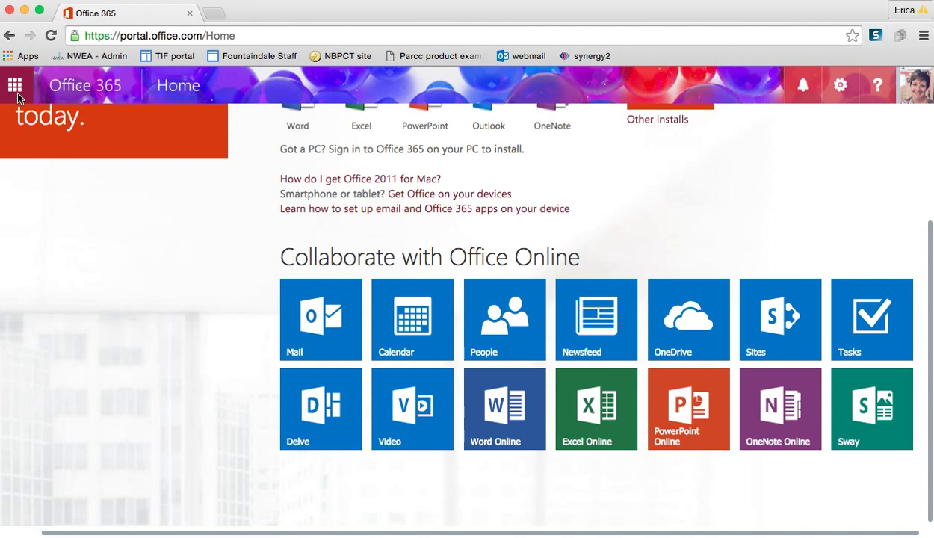
{"action": "left_click", "coordinate": [18, 95]}
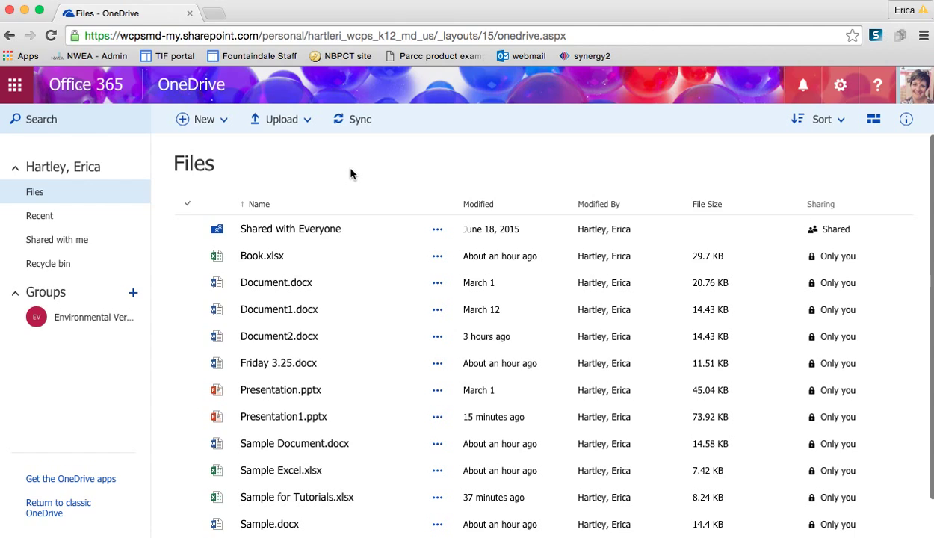
Browse the OneDrive file list, the Recent and Shared with me views and the group under Groups, then return to Files.
{"action": "scroll", "coordinate": [291, 418], "scroll_direction": "down", "scroll_amount": 2}
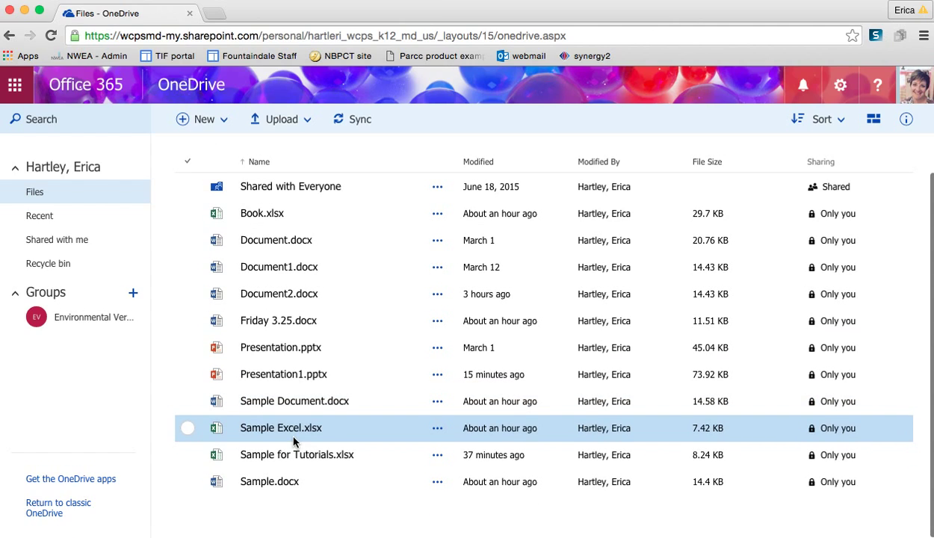
{"action": "scroll", "coordinate": [293, 438], "scroll_direction": "up", "scroll_amount": 2}
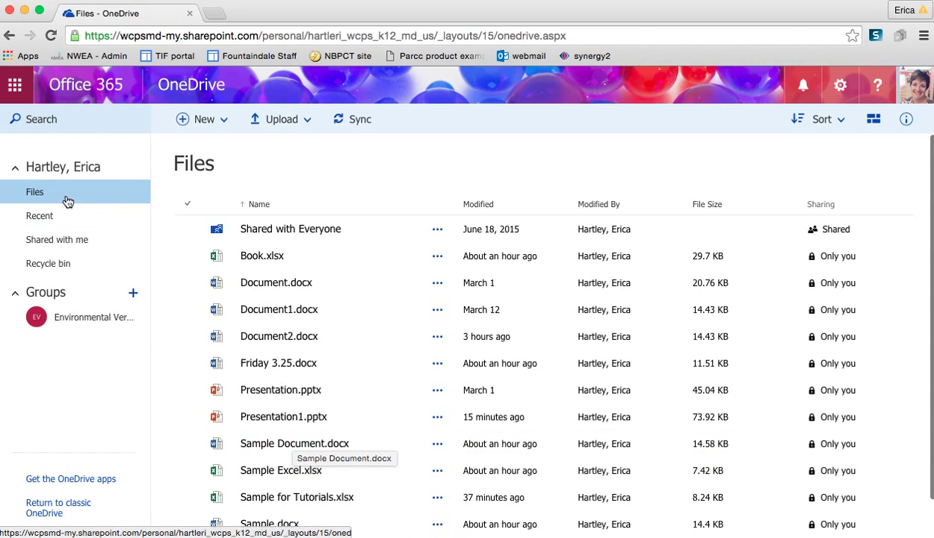
{"action": "left_click", "coordinate": [48, 221]}
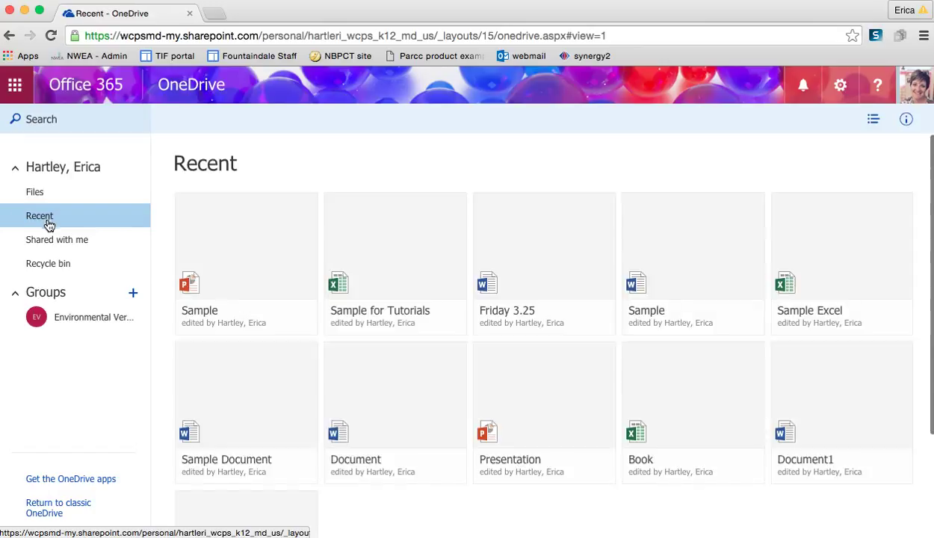
{"action": "left_click", "coordinate": [48, 245]}
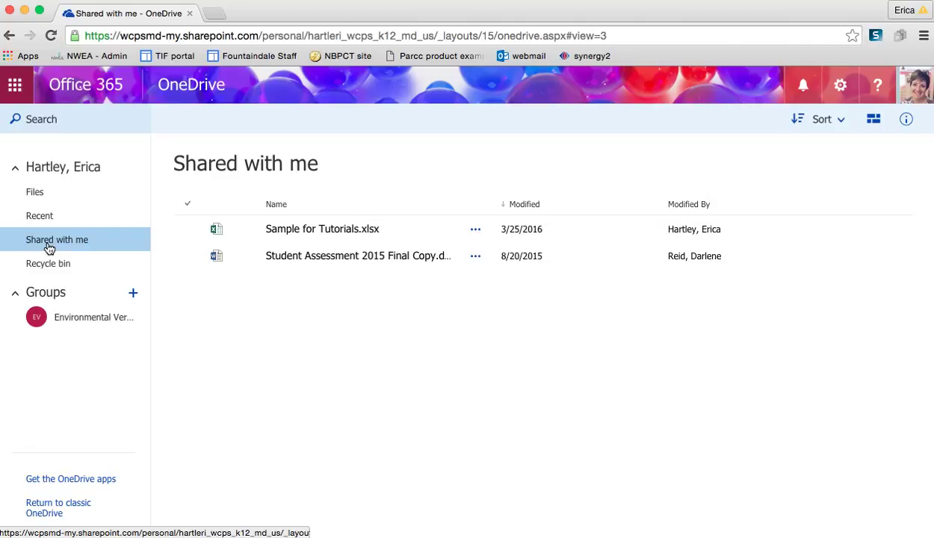
{"action": "left_click", "coordinate": [70, 319]}
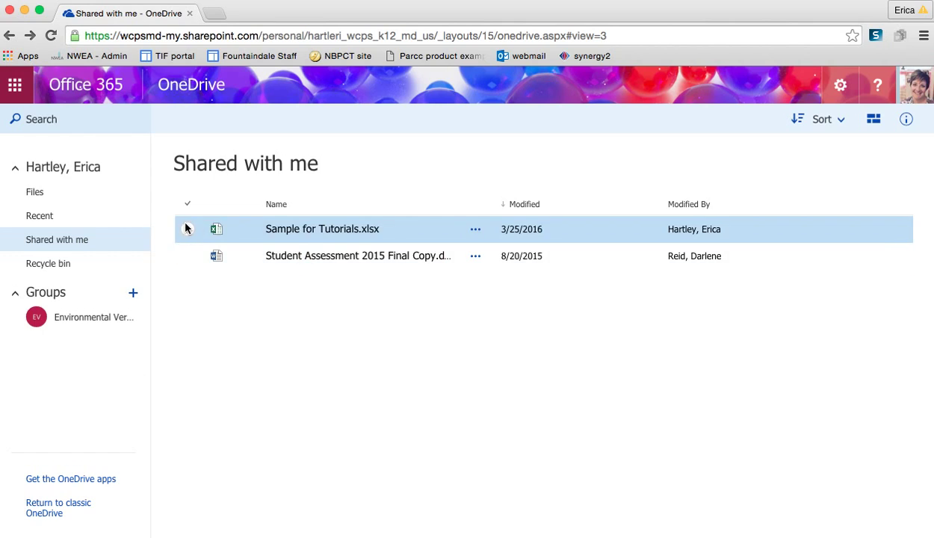
{"action": "left_click", "coordinate": [56, 192]}
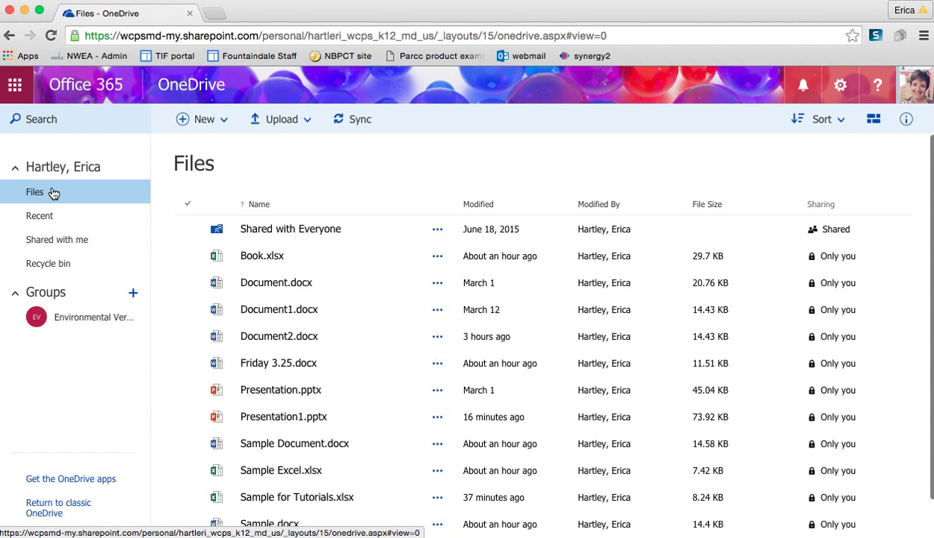
{"action": "scroll", "coordinate": [281, 248], "scroll_direction": "down", "scroll_amount": 2}
{"action": "scroll", "coordinate": [281, 248], "scroll_direction": "up", "scroll_amount": 2}
{"action": "scroll", "coordinate": [281, 248], "scroll_direction": "down", "scroll_amount": 2}
{"action": "scroll", "coordinate": [277, 143], "scroll_direction": "up", "scroll_amount": 2}
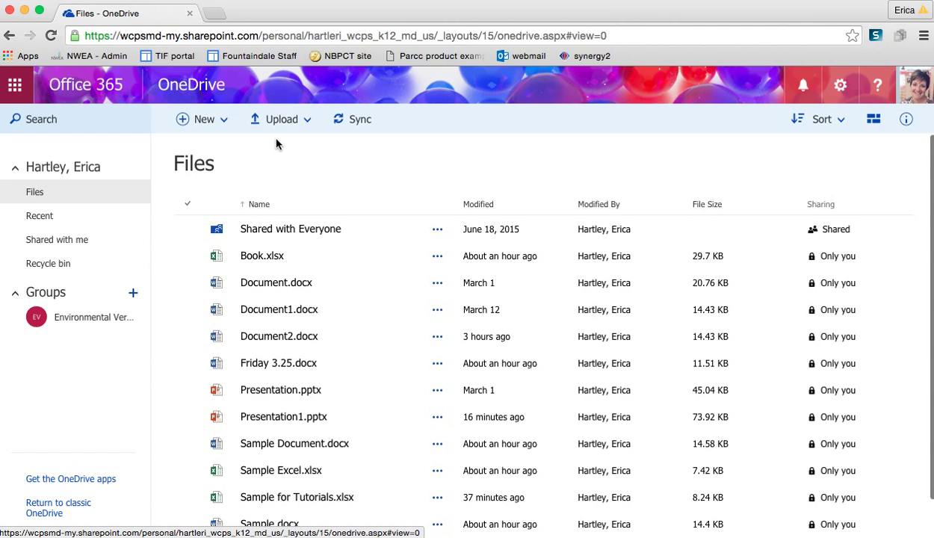
Examine the available actions and the sharing options for Document.docx, then close them and deselect the file.
{"action": "left_click", "coordinate": [439, 287]}
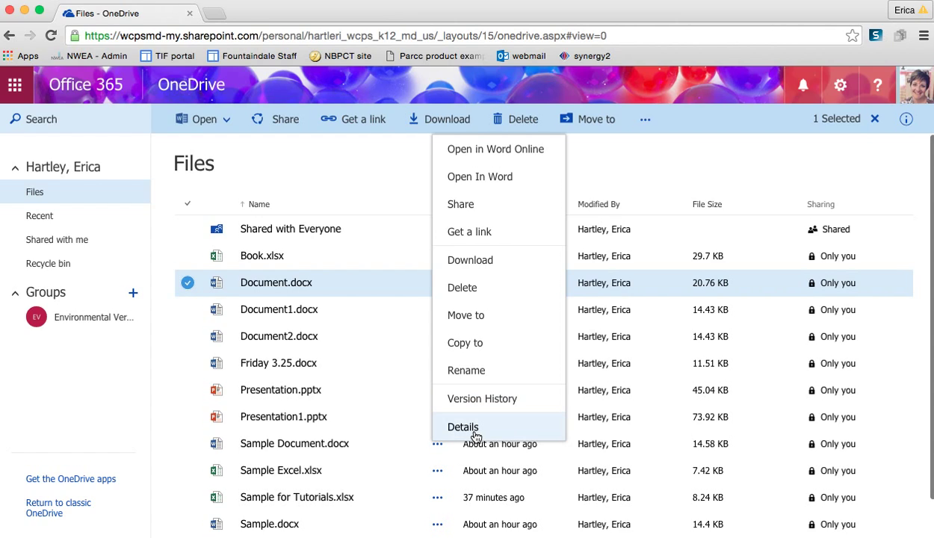
{"action": "left_click", "coordinate": [396, 285]}
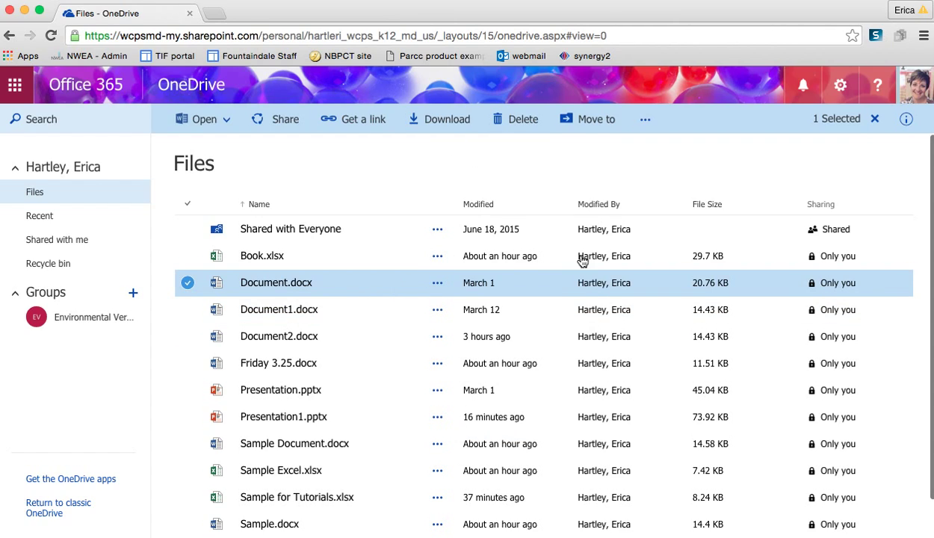
{"action": "left_click", "coordinate": [838, 287]}
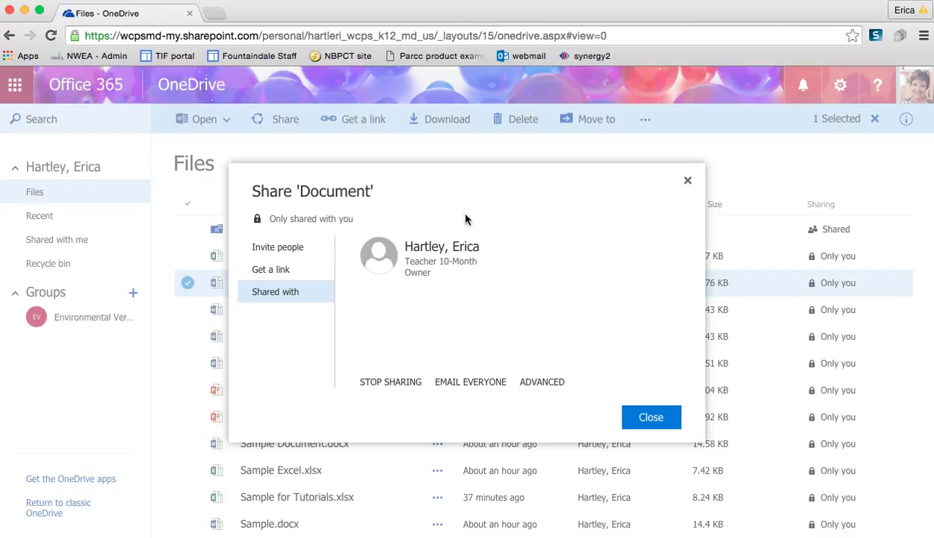
{"action": "left_click", "coordinate": [260, 255]}
{"action": "left_click", "coordinate": [274, 276]}
{"action": "left_click", "coordinate": [273, 292]}
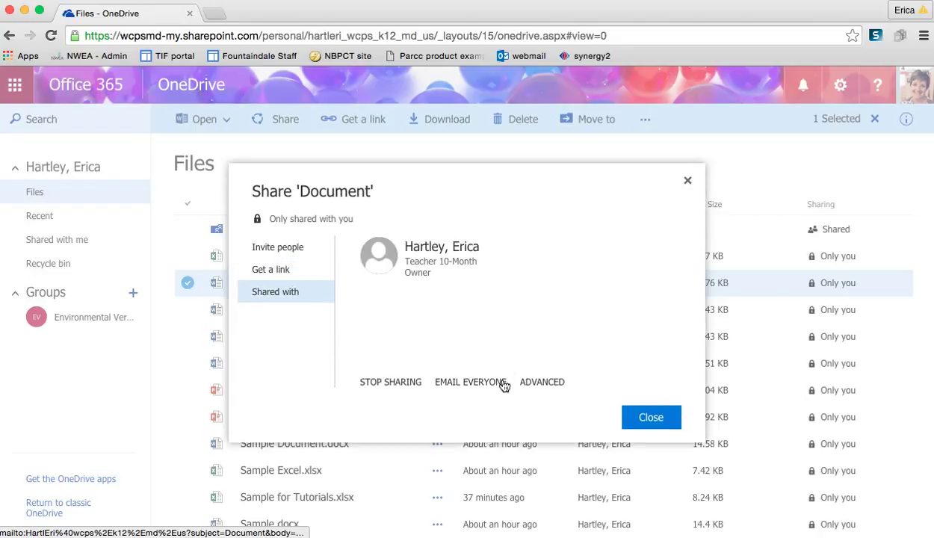
{"action": "left_click", "coordinate": [688, 181]}
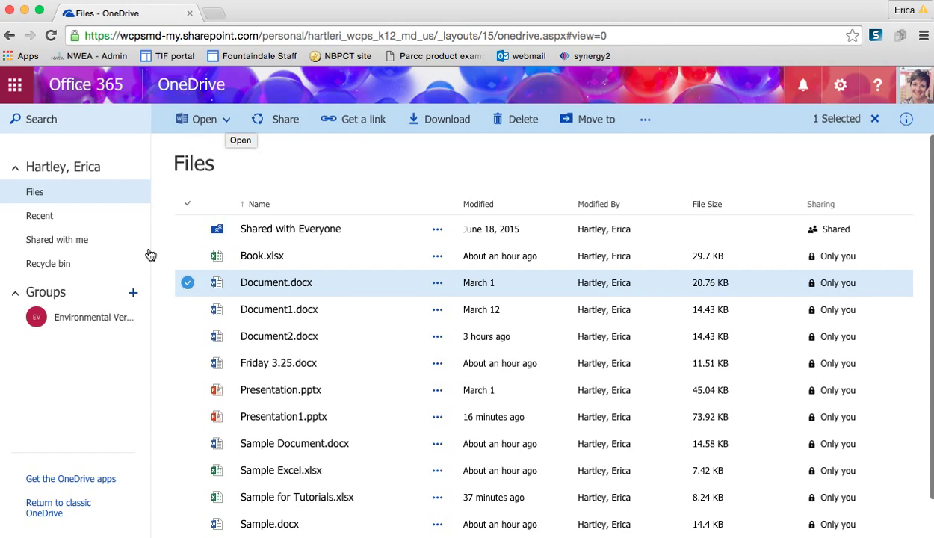
{"action": "left_click", "coordinate": [185, 284]}
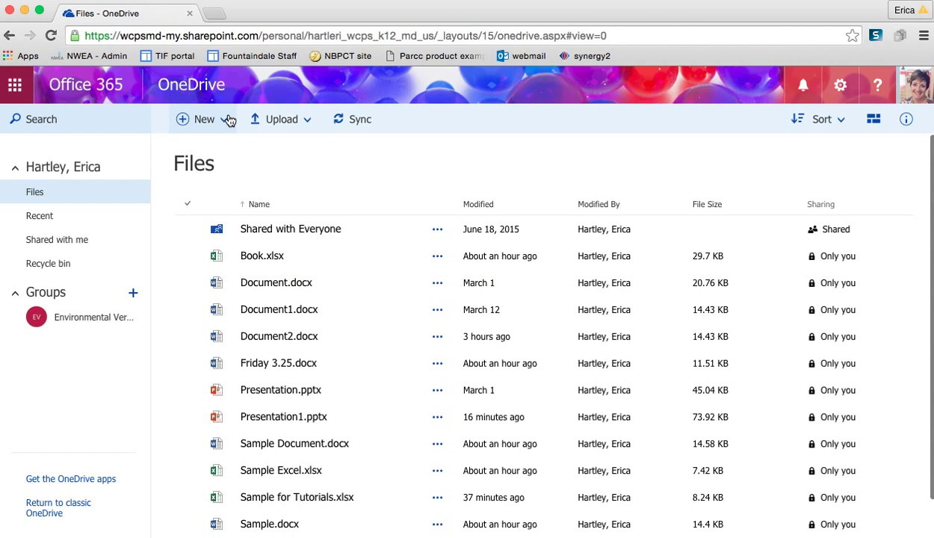
Create a new folder named "Files for Tutorials" in Files.
{"action": "left_click", "coordinate": [230, 120]}
{"action": "left_click", "coordinate": [224, 153]}
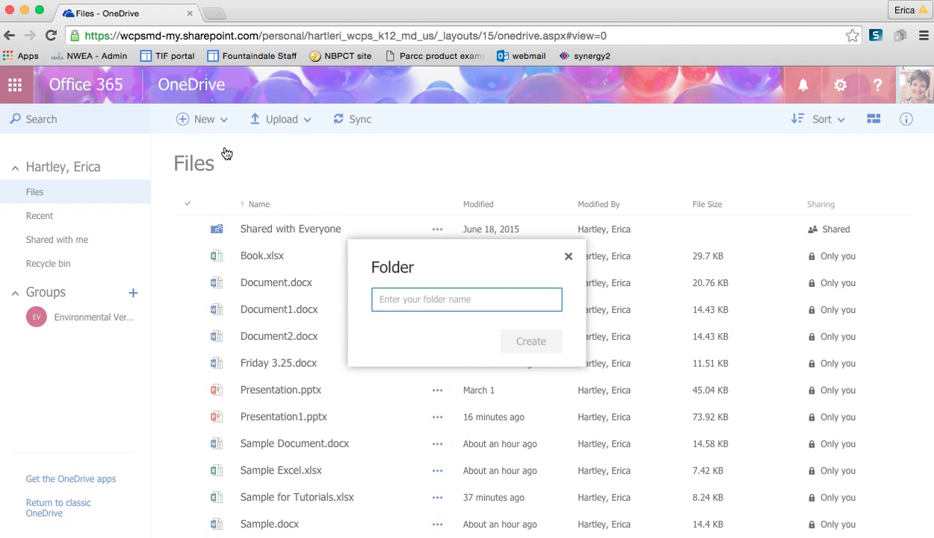
{"action": "type", "text": "Files for Tu"}
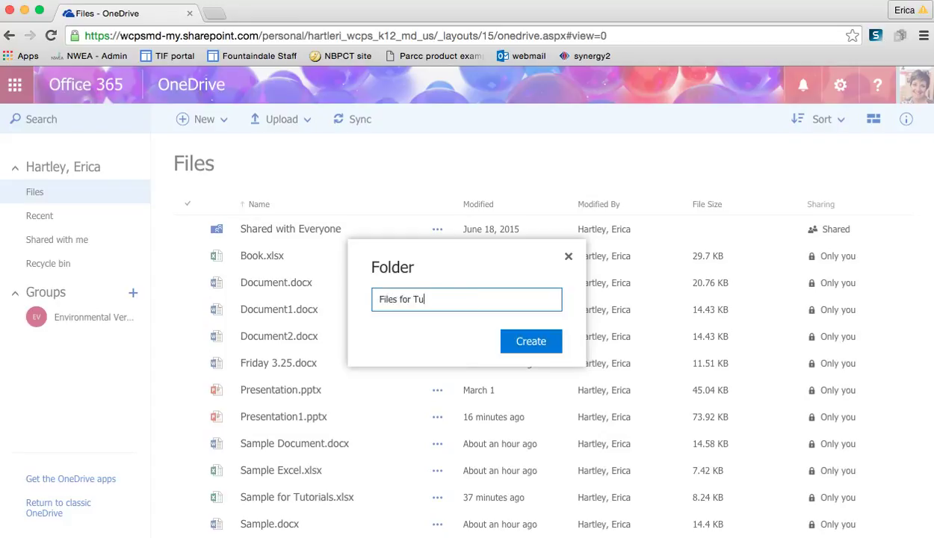
{"action": "type", "text": "torials"}
{"action": "key", "text": "Return"}
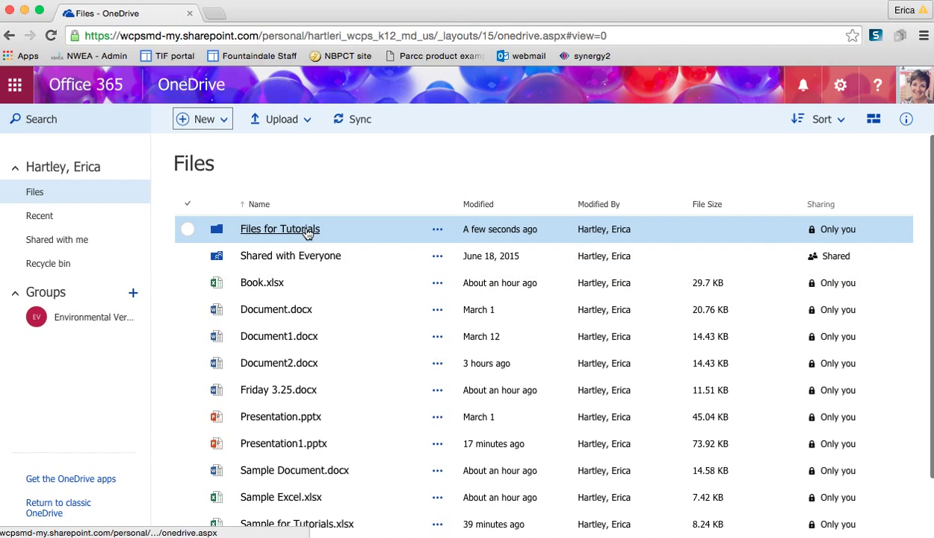
Move Sample Document.docx, Sample Excel.xlsx, Sample for Tutorials.xlsx and Sample.docx into the Files for Tutorials folder, check its contents and return to Files.
{"action": "scroll", "coordinate": [254, 418], "scroll_direction": "down", "scroll_amount": 2}
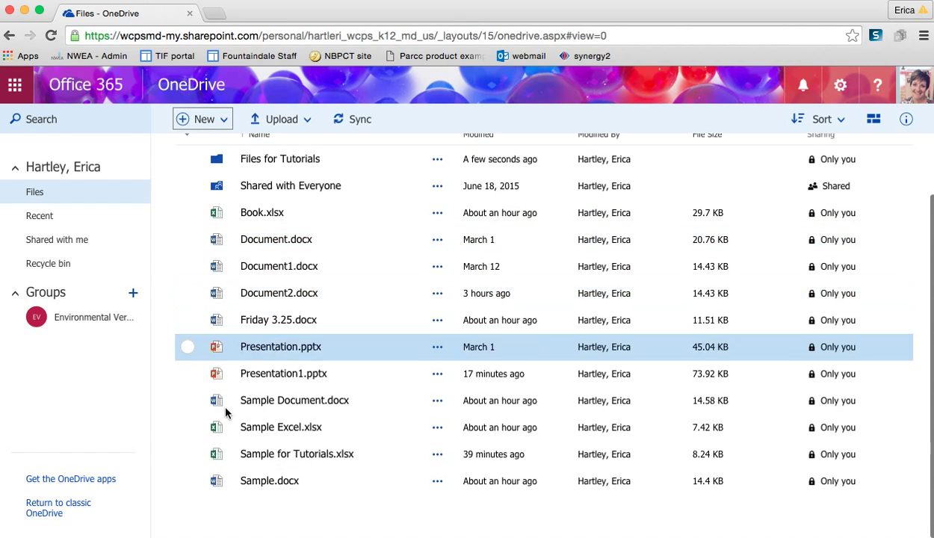
{"action": "left_click", "coordinate": [187, 482]}
{"action": "left_click", "coordinate": [188, 454]}
{"action": "left_click", "coordinate": [188, 427]}
{"action": "left_click", "coordinate": [188, 401]}
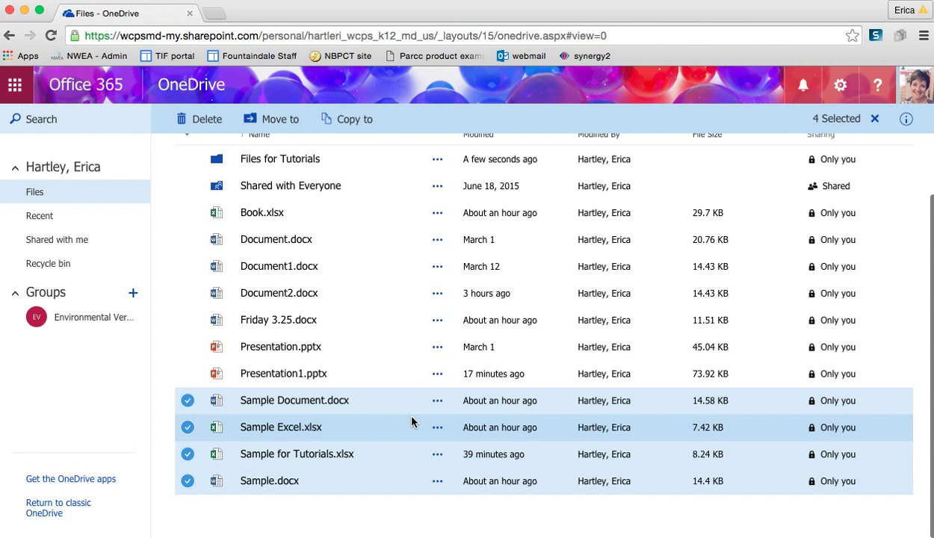
{"action": "scroll", "coordinate": [404, 418], "scroll_direction": "up", "scroll_amount": 1}
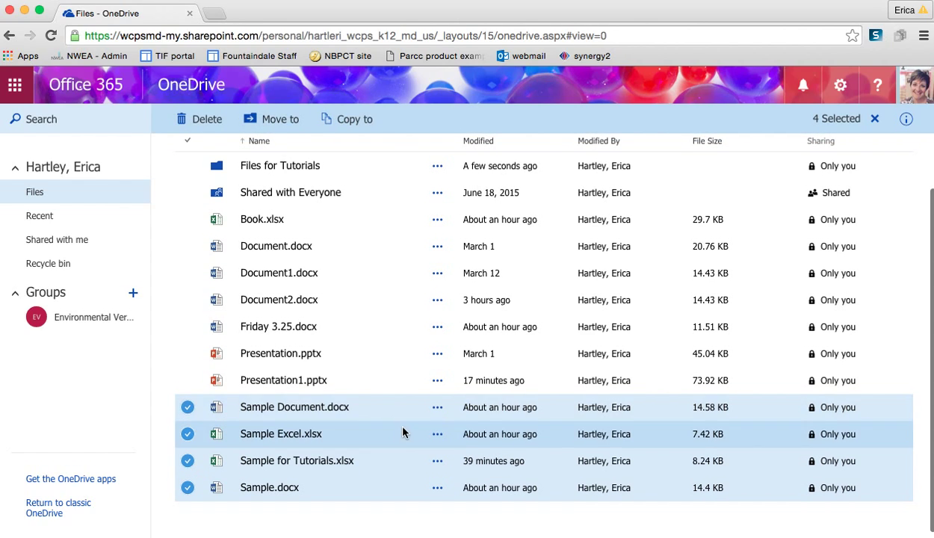
{"action": "left_click_drag", "start_coordinate": [401, 436], "coordinate": [283, 167]}
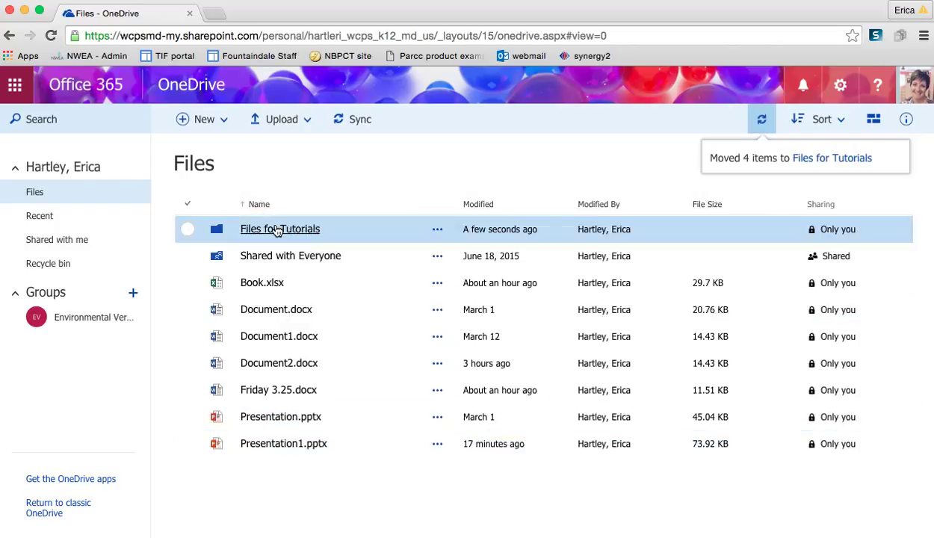
{"action": "left_click", "coordinate": [278, 230]}
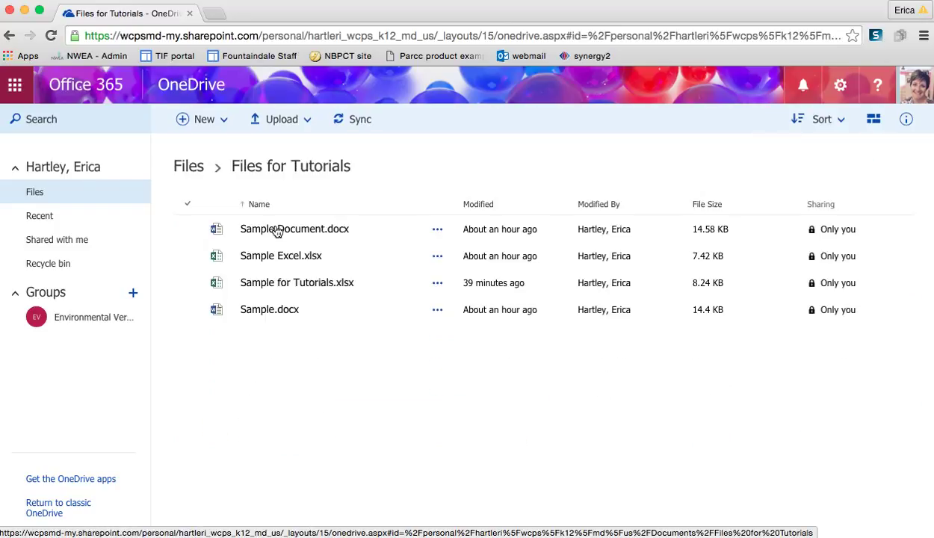
{"action": "left_click", "coordinate": [189, 168]}
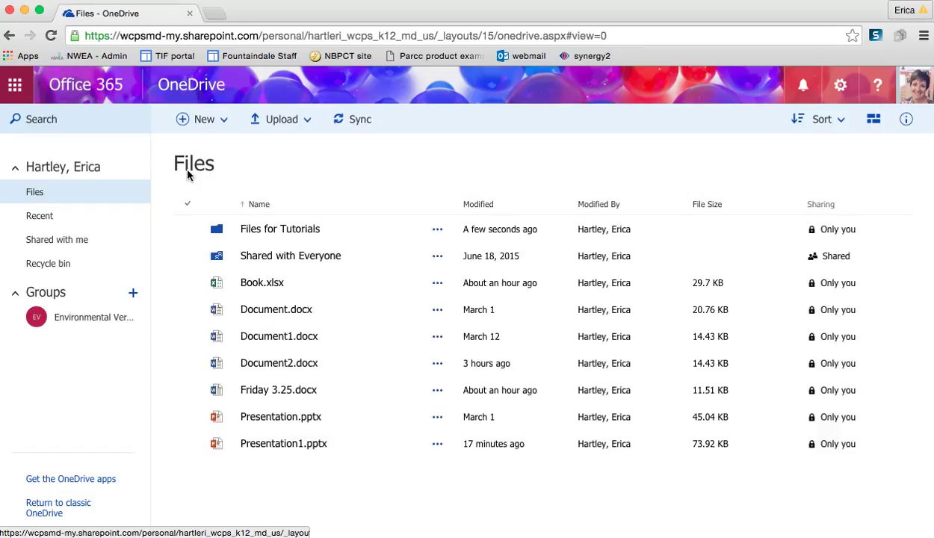